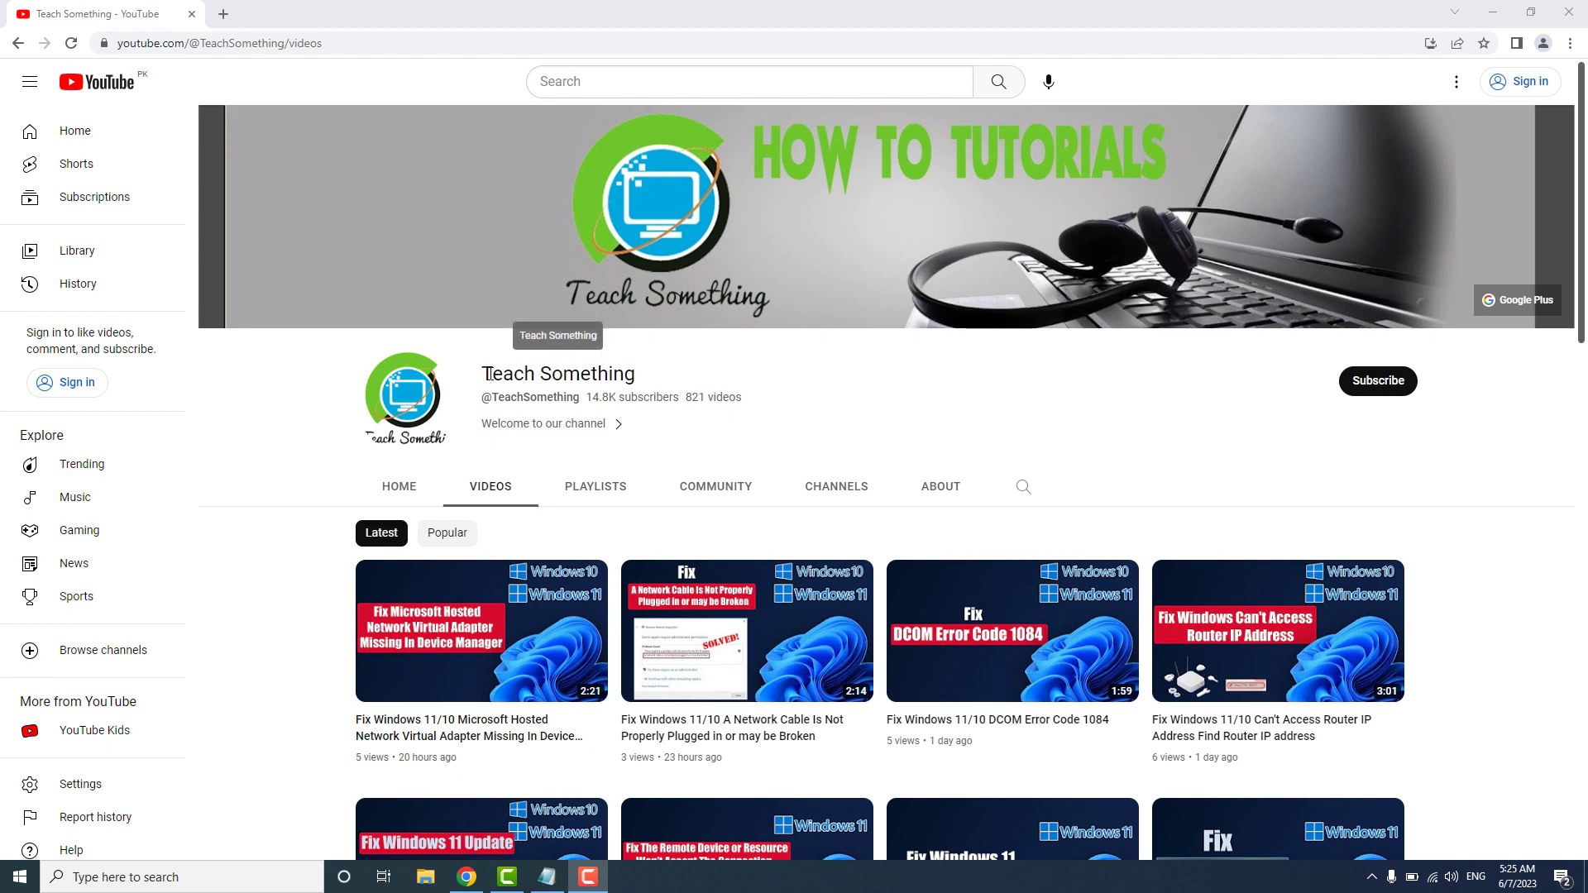
Bring up the Notepad note showing the tutorial title
drag(481, 374, 720, 377)
click(800, 376)
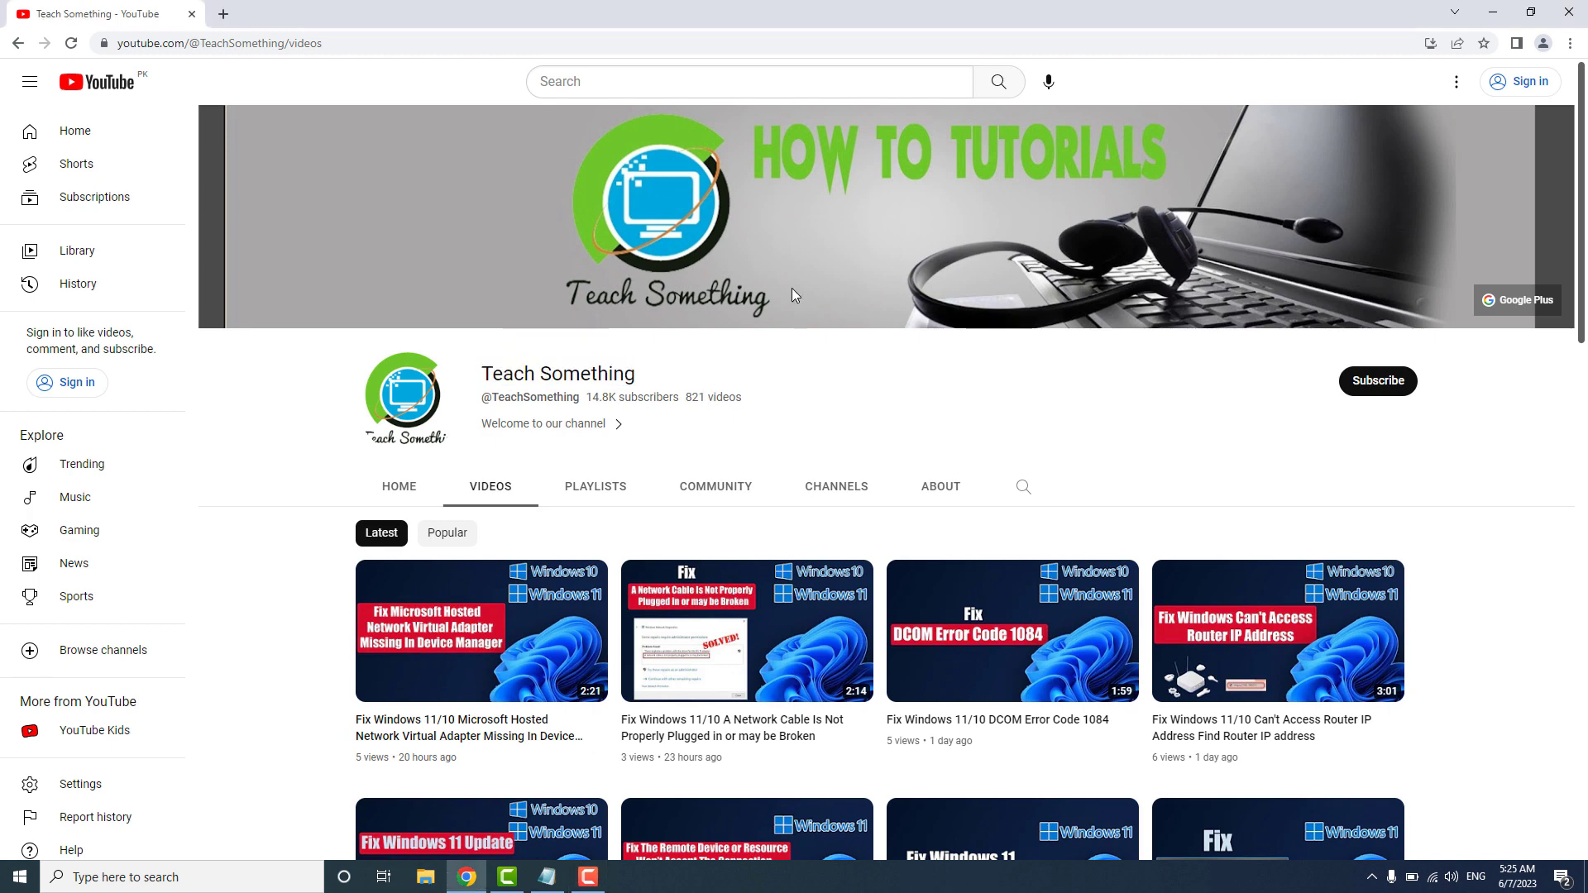
click(547, 877)
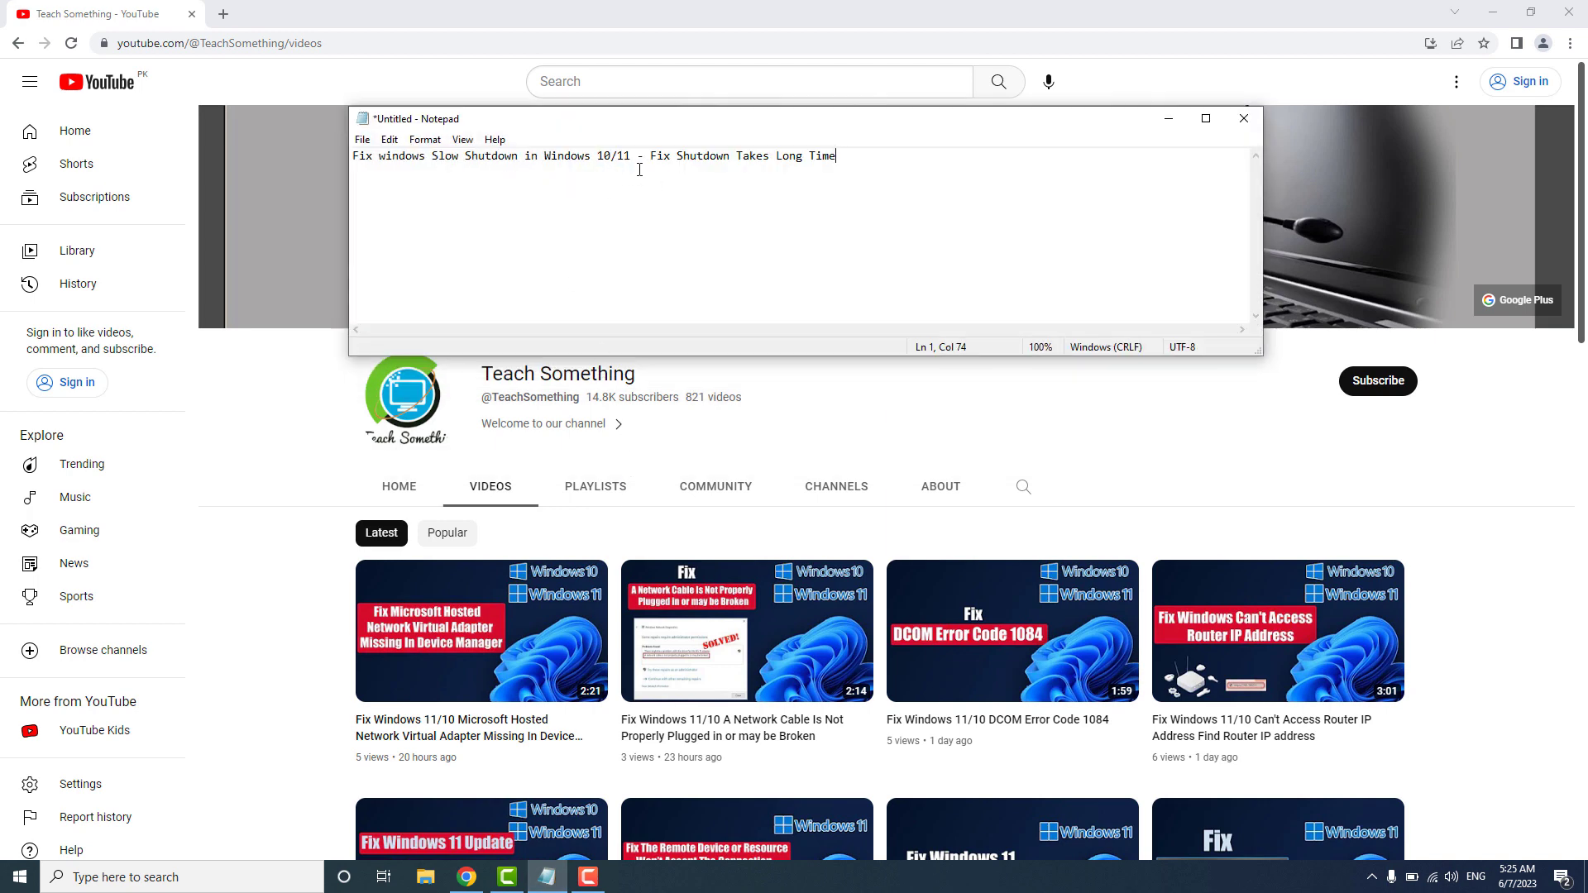
drag(889, 162, 353, 157)
click(580, 159)
Hide the note, search Windows for 'regi' and show Registry Editor's launch options
click(1168, 120)
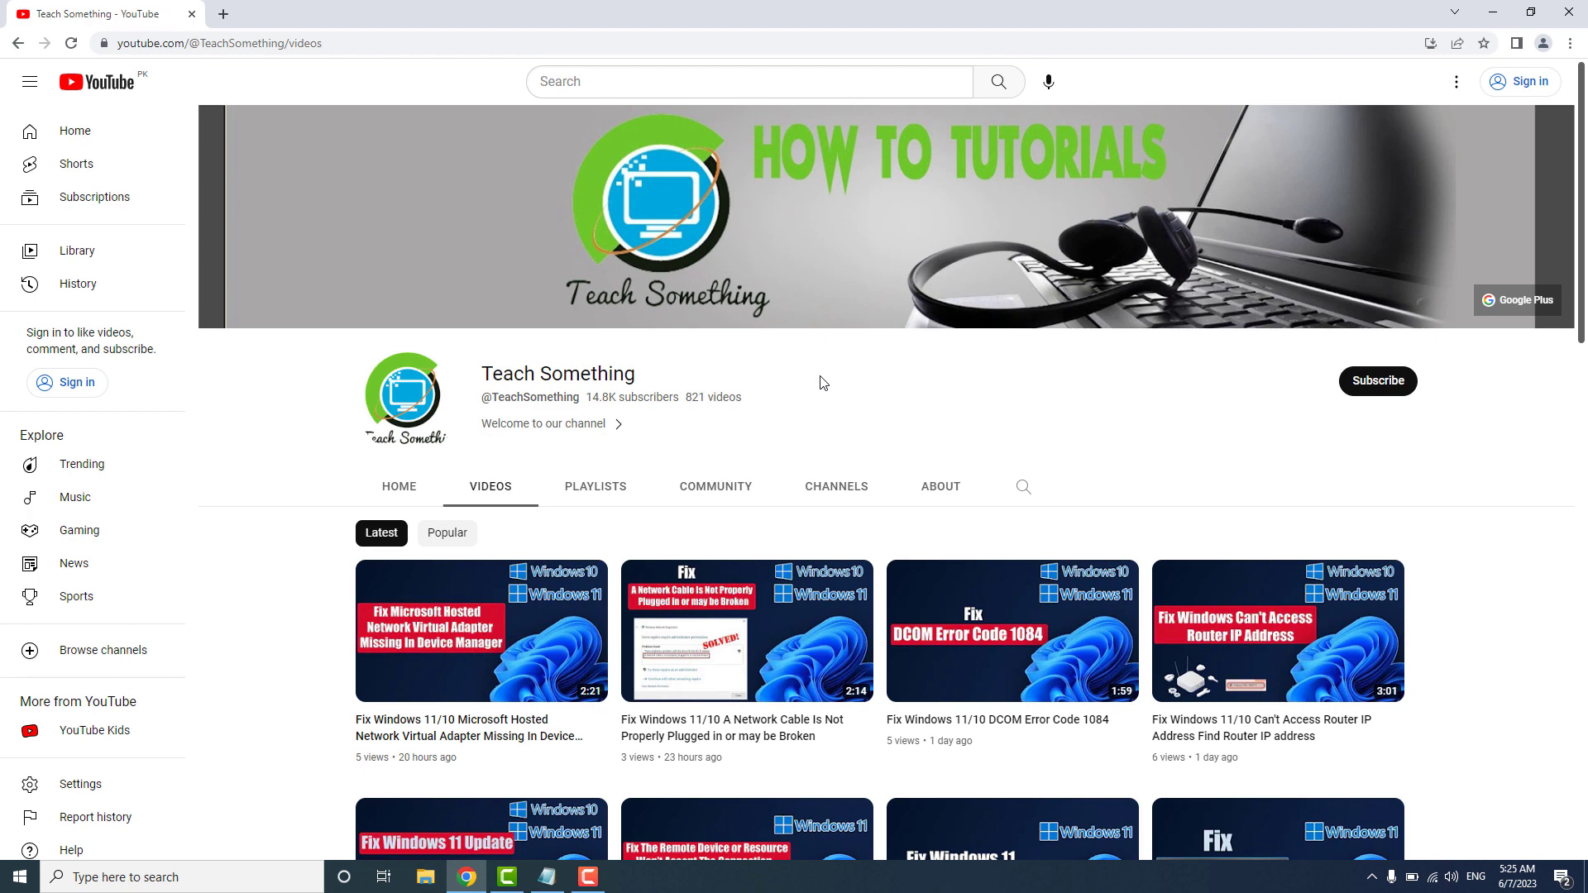
click(298, 878)
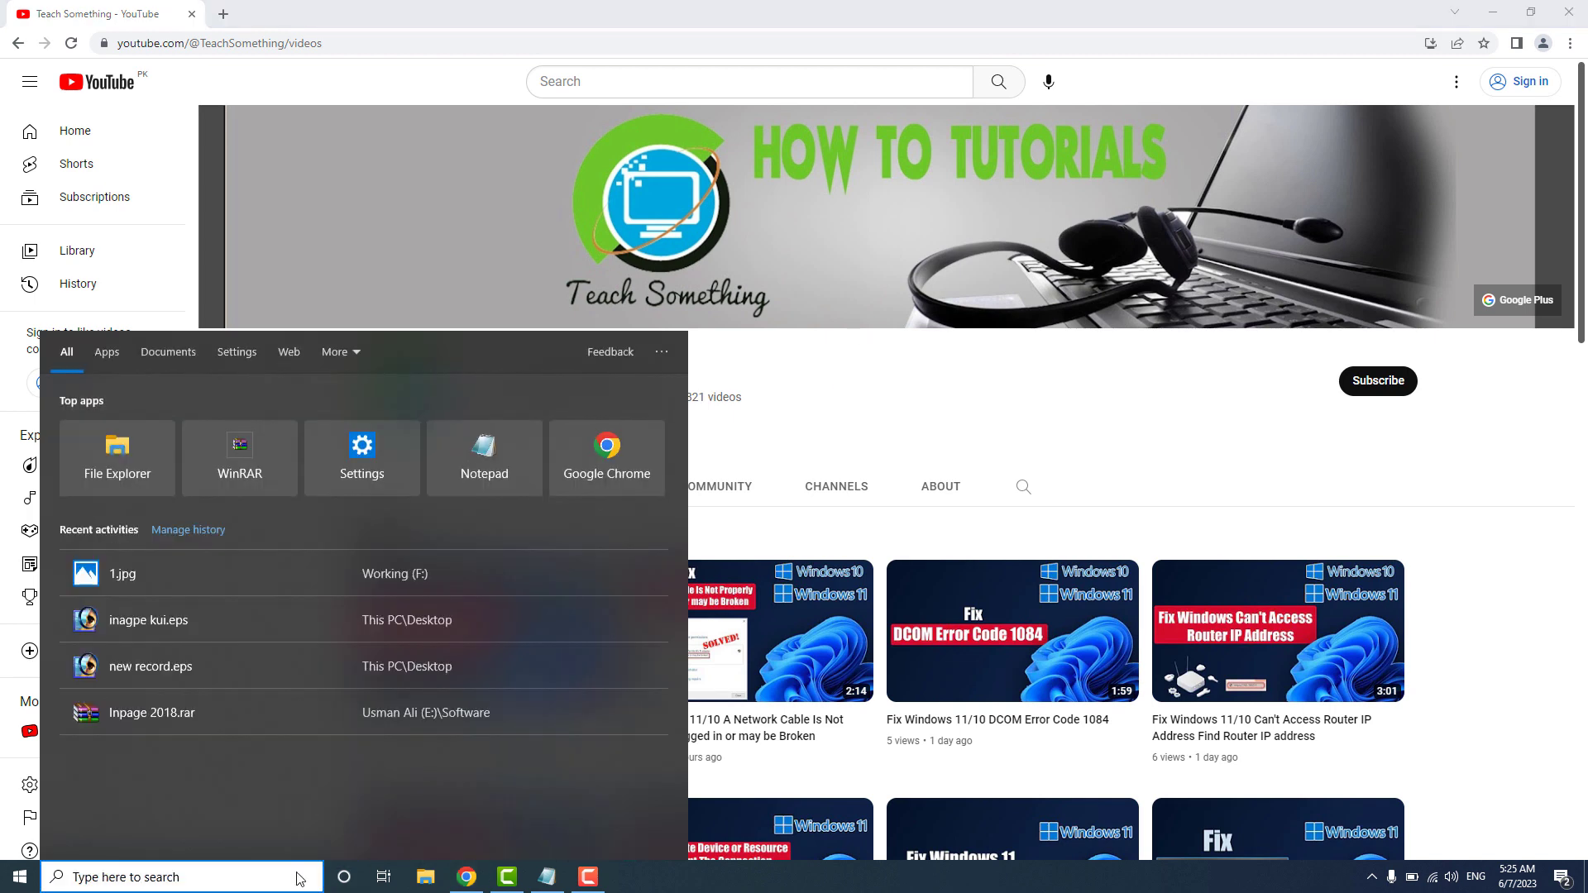
text(regi)
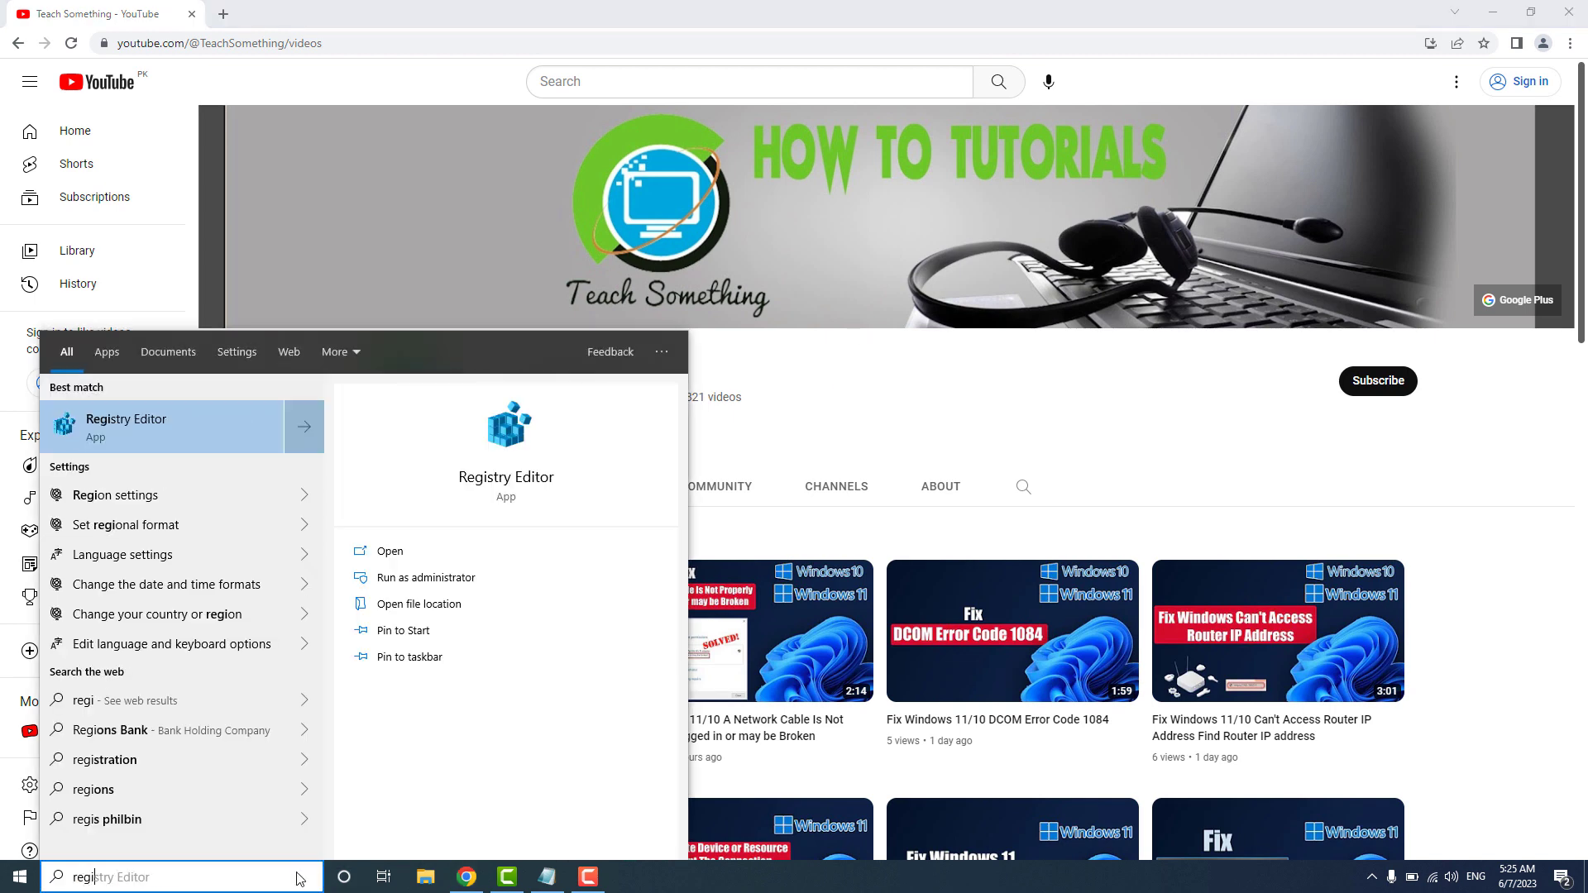
right_click(176, 421)
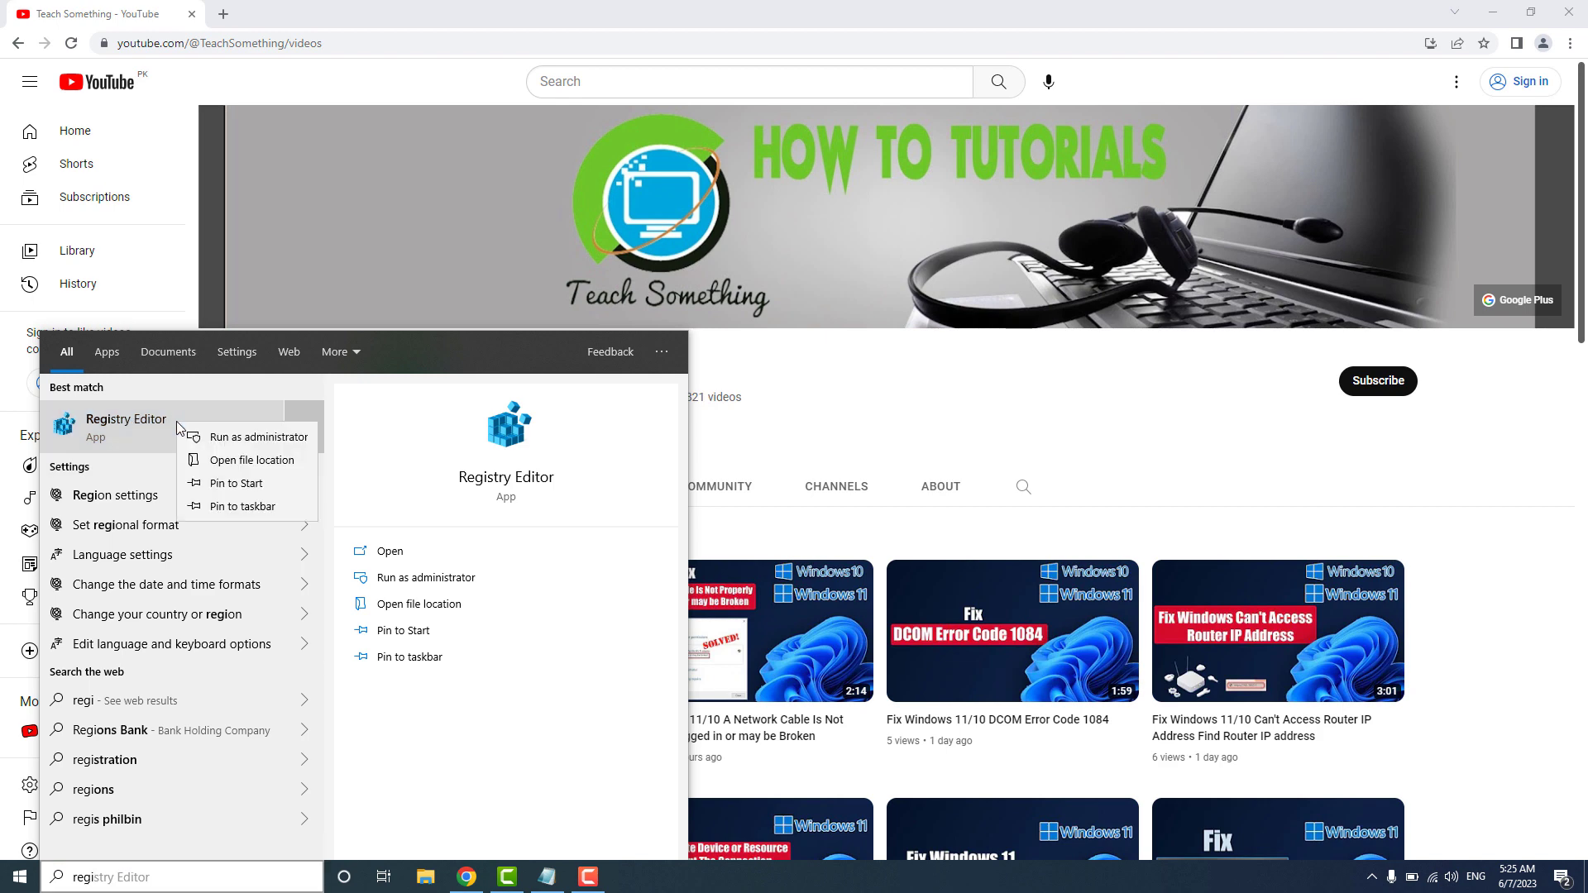
Launch Registry Editor as administrator and expand HKEY_LOCAL_MACHINE
click(235, 441)
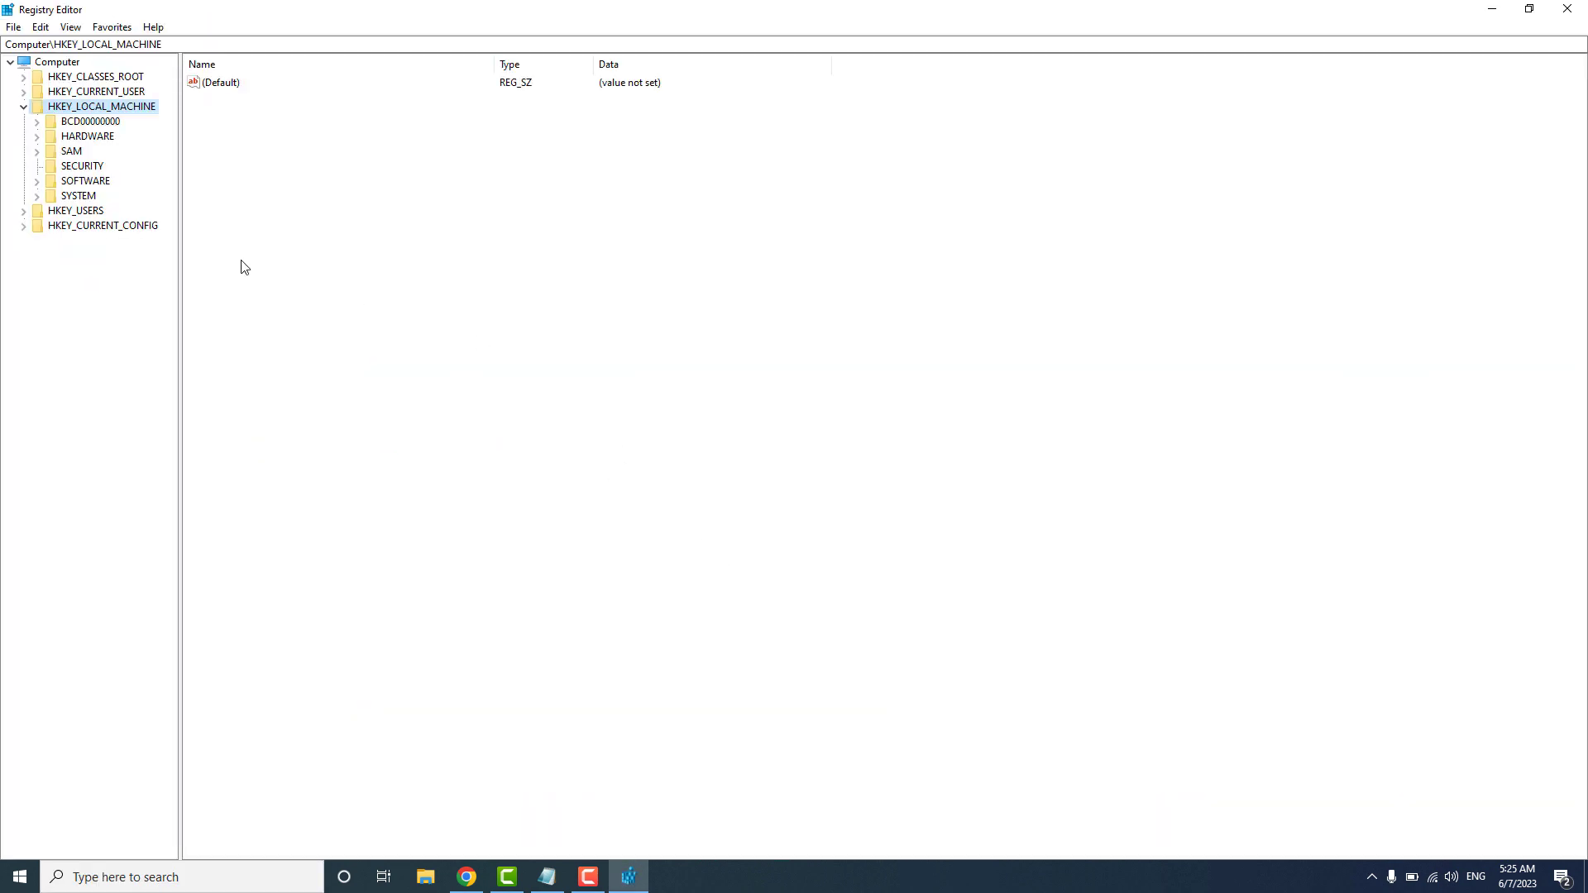
click(22, 107)
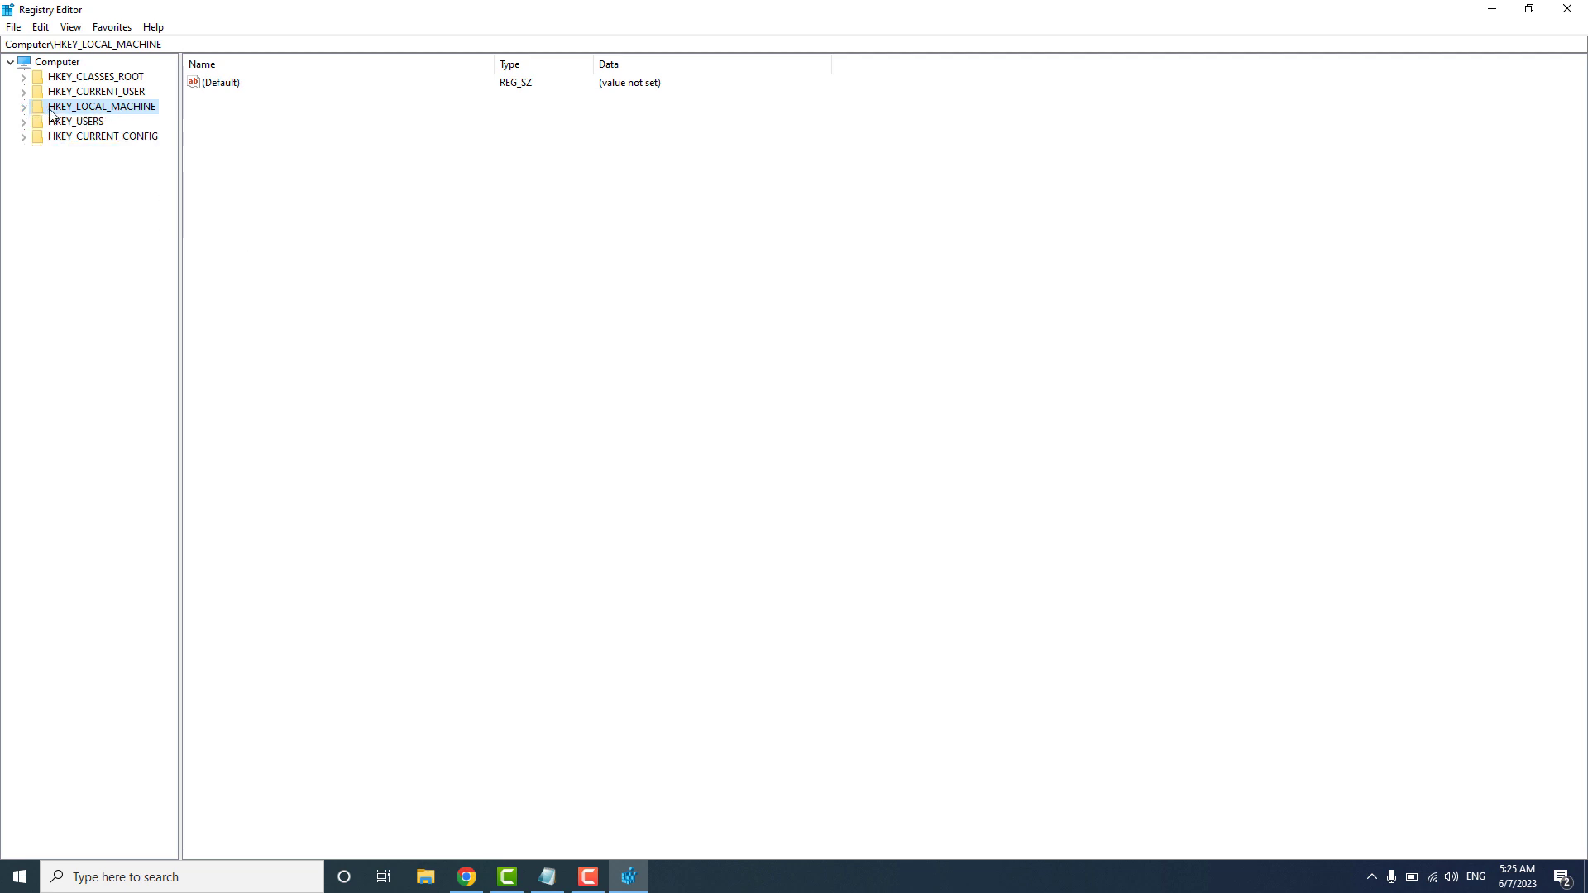
click(23, 108)
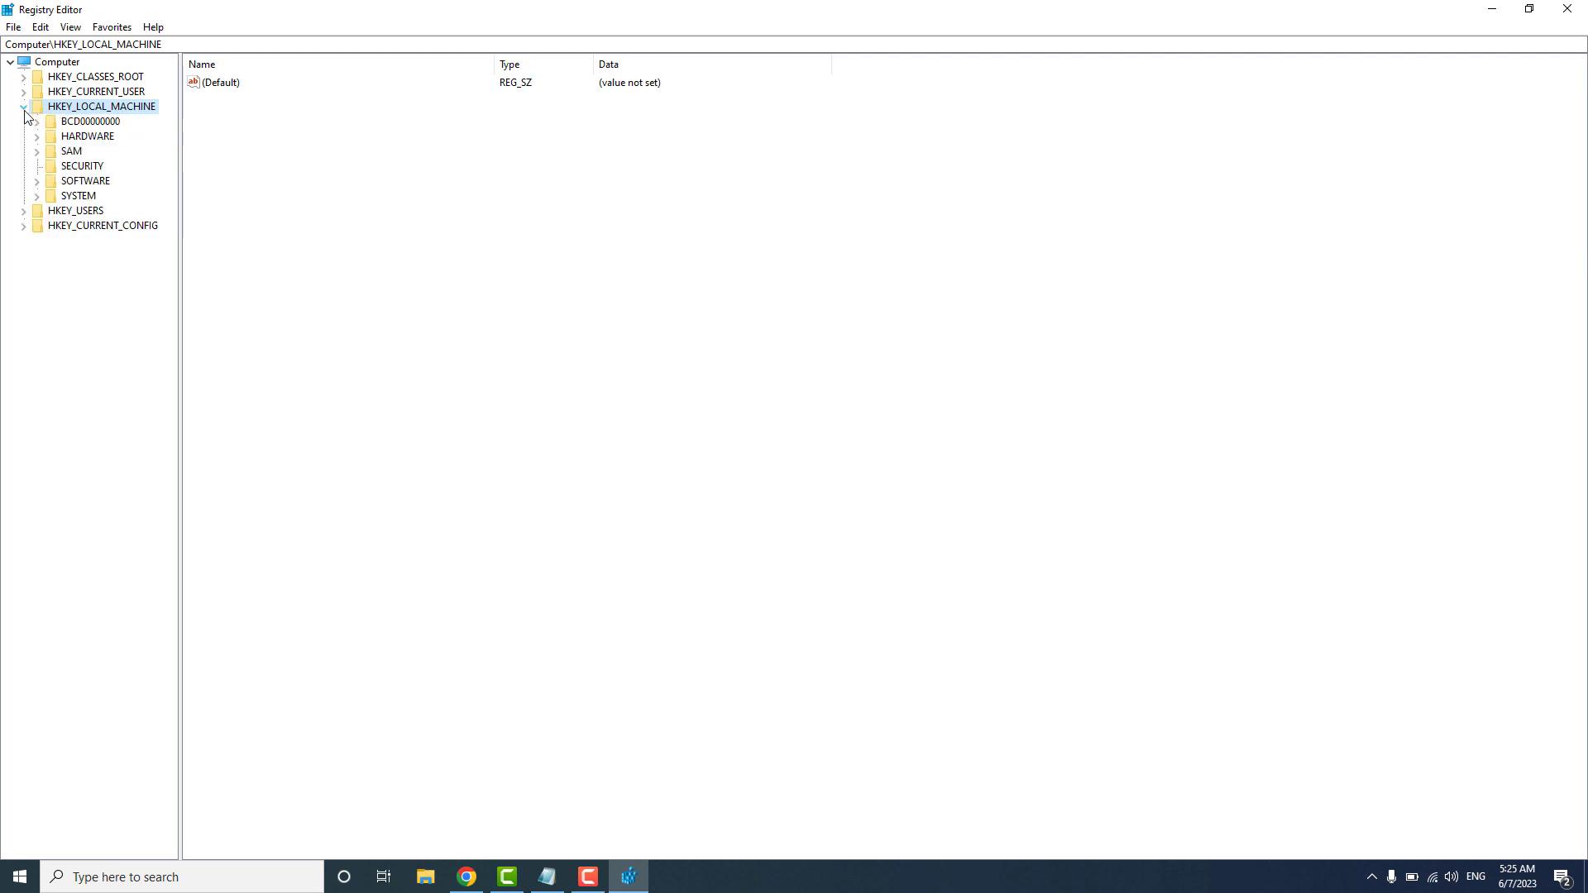
Expand SYSTEM and CurrentControlSet, then select the Control key
click(80, 196)
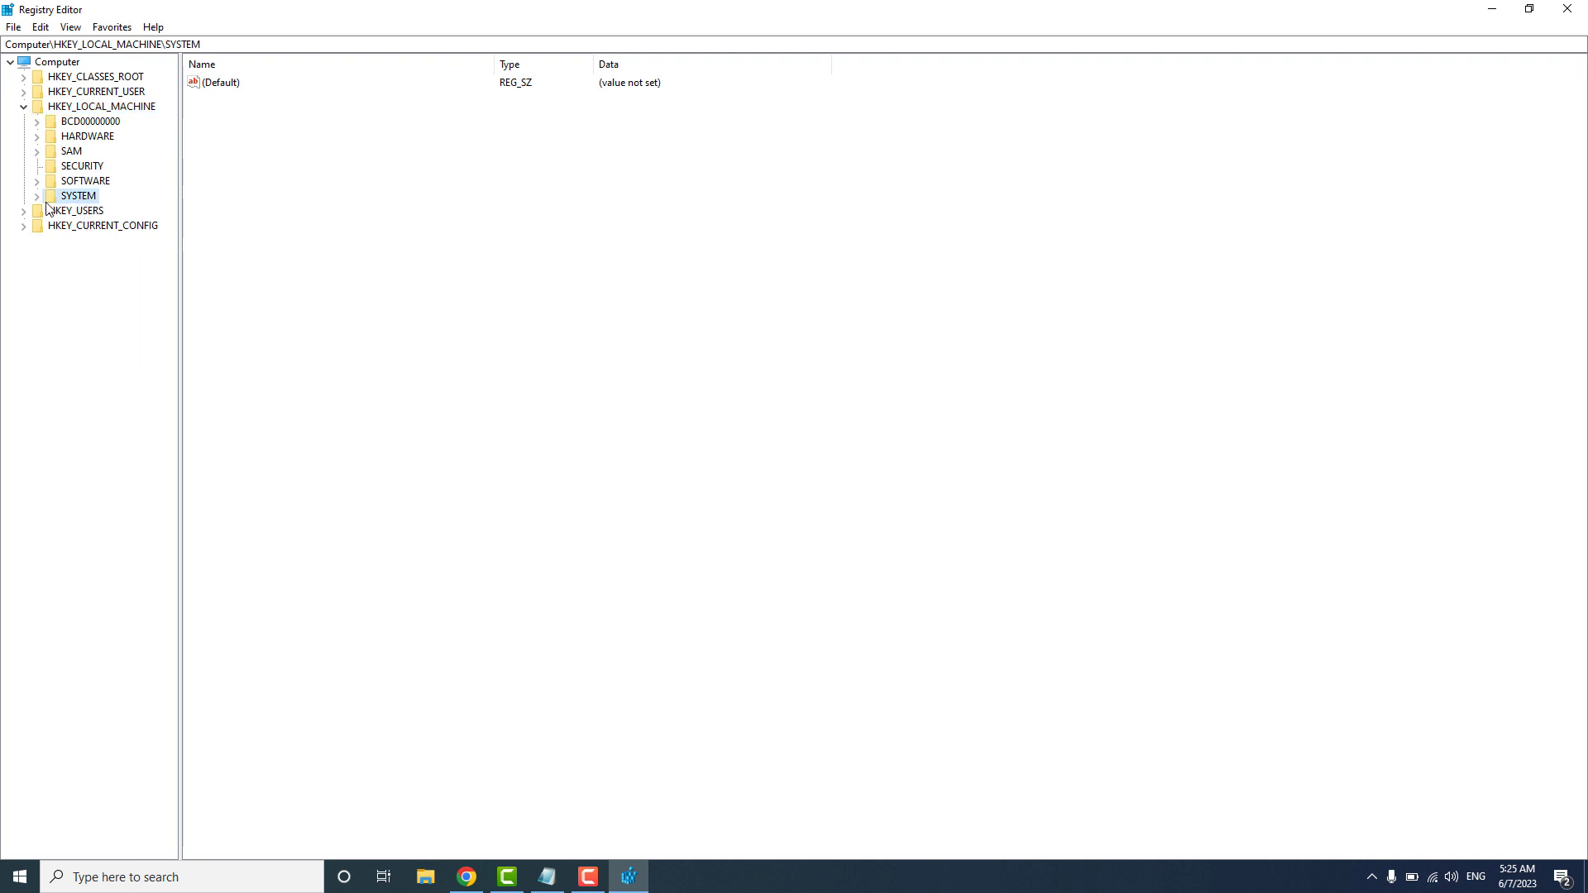
click(37, 197)
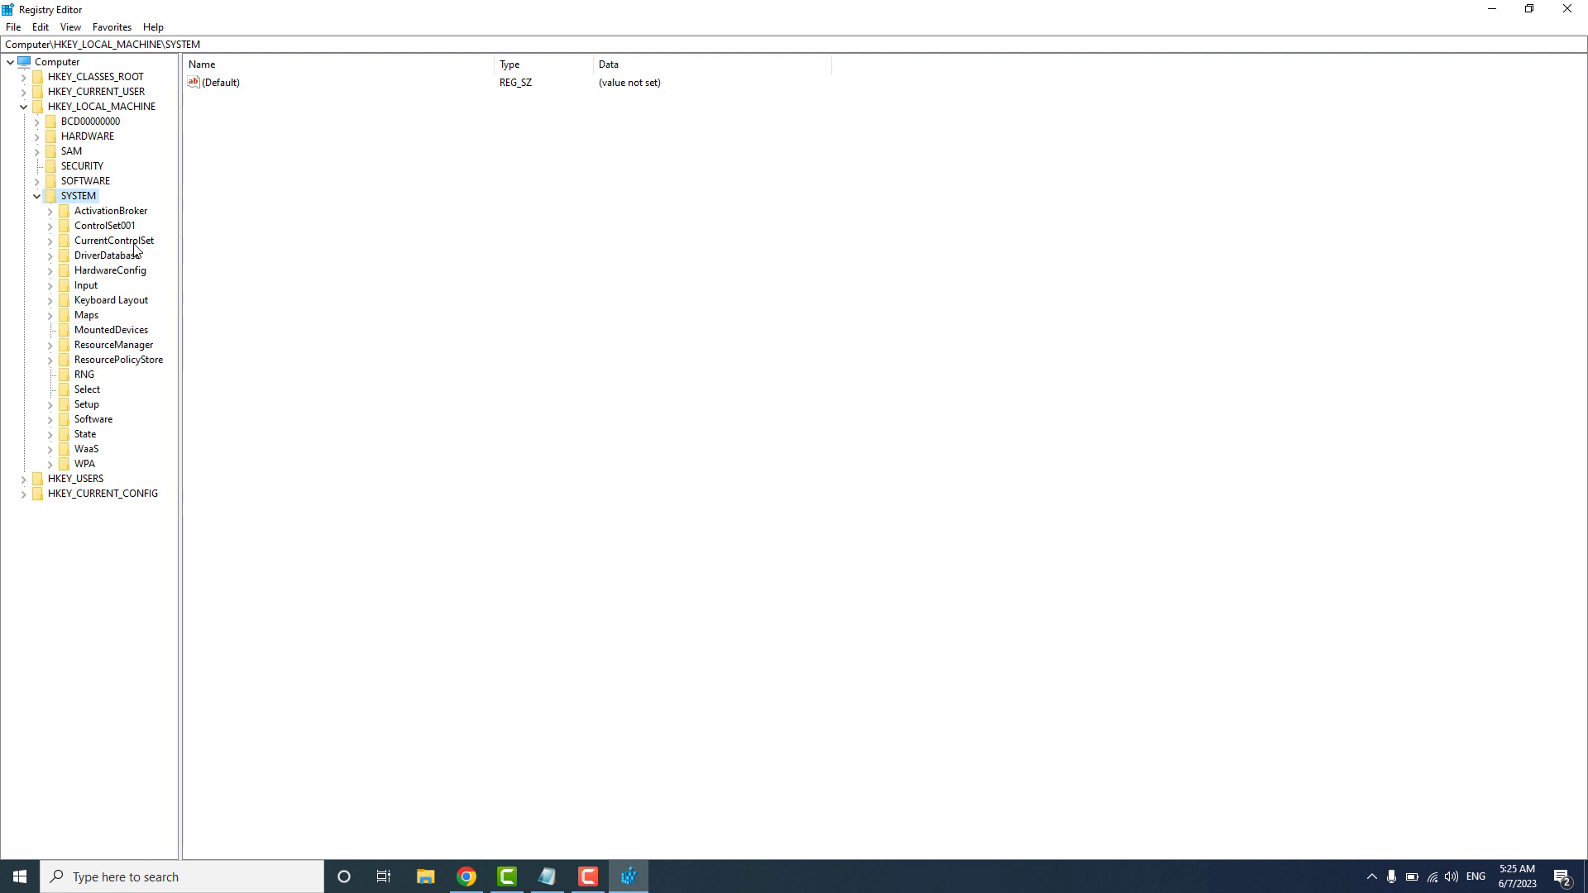
click(134, 243)
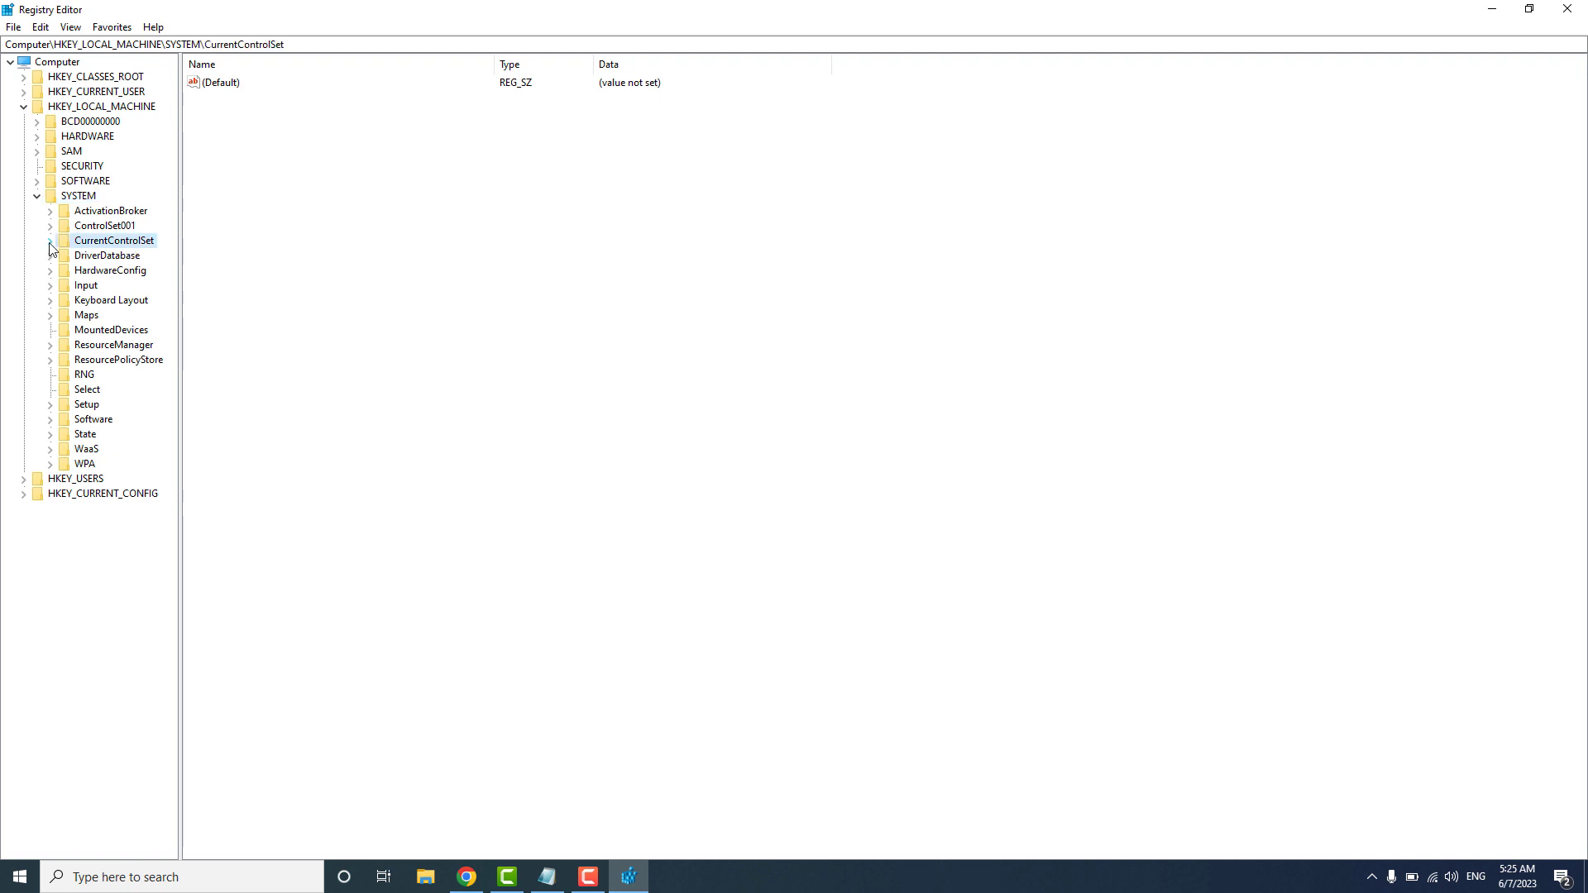
click(49, 243)
click(105, 257)
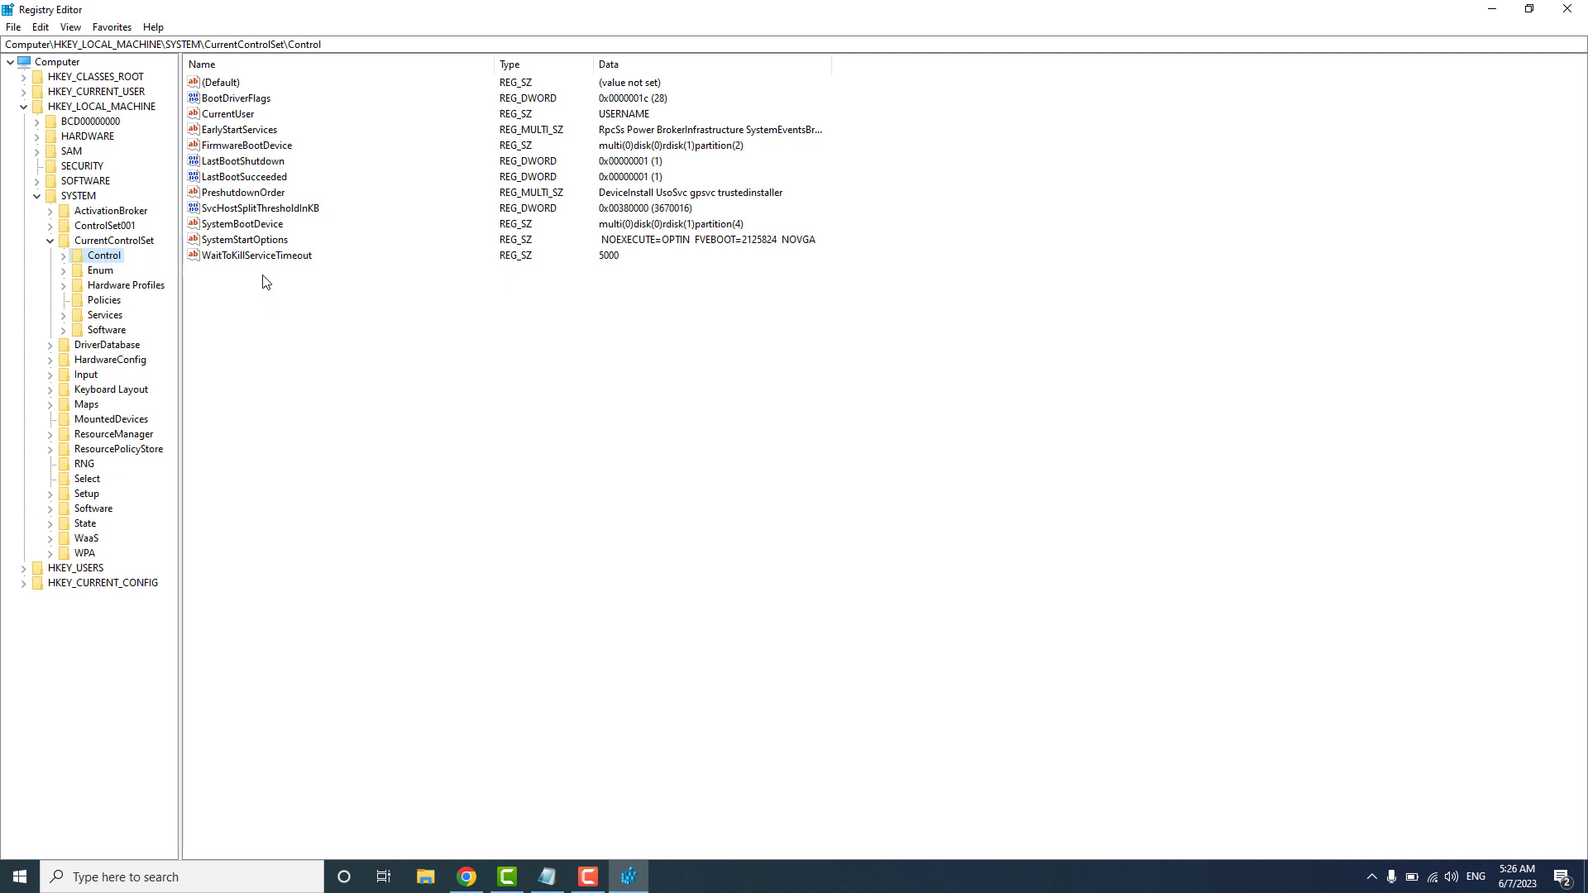
Change the WaitToKillServiceTimeout value data from 5000 to 1000
double_click(240, 257)
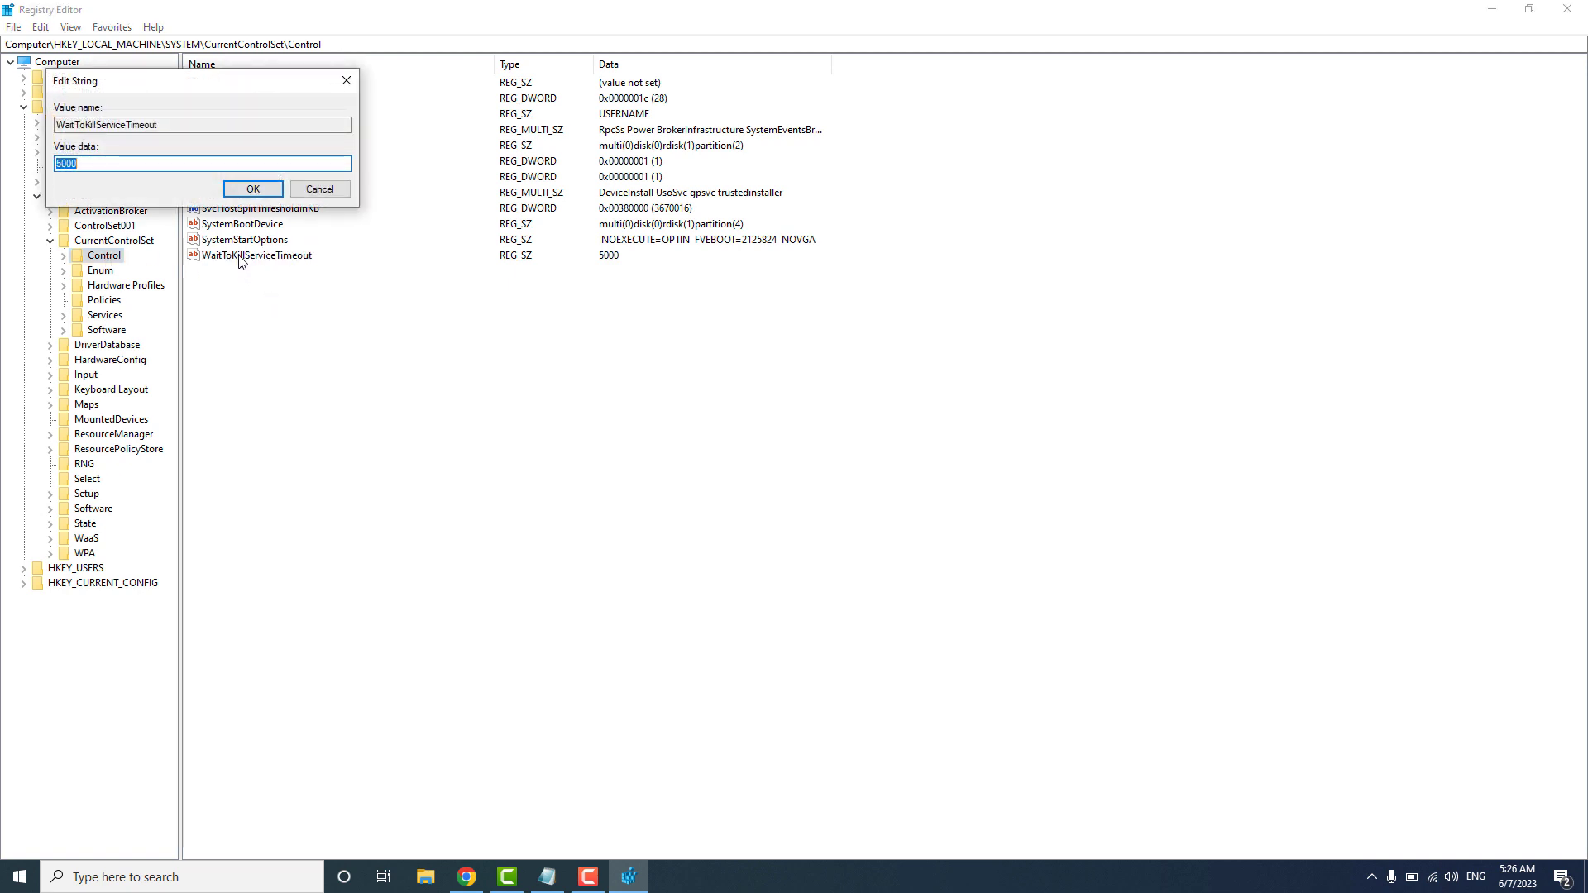
click(313, 188)
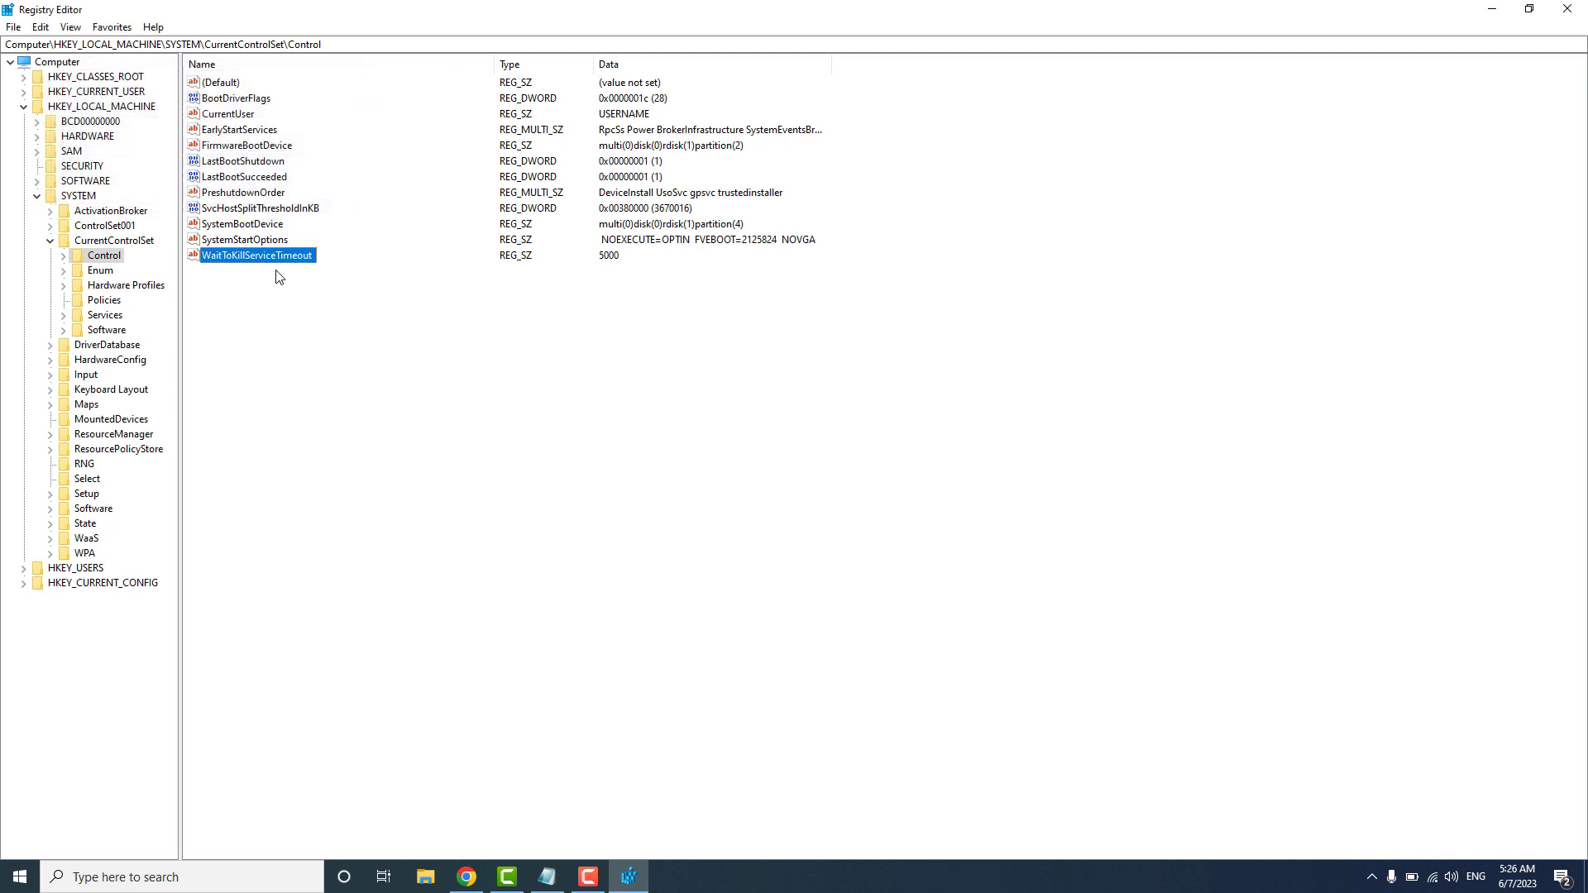
double_click(284, 262)
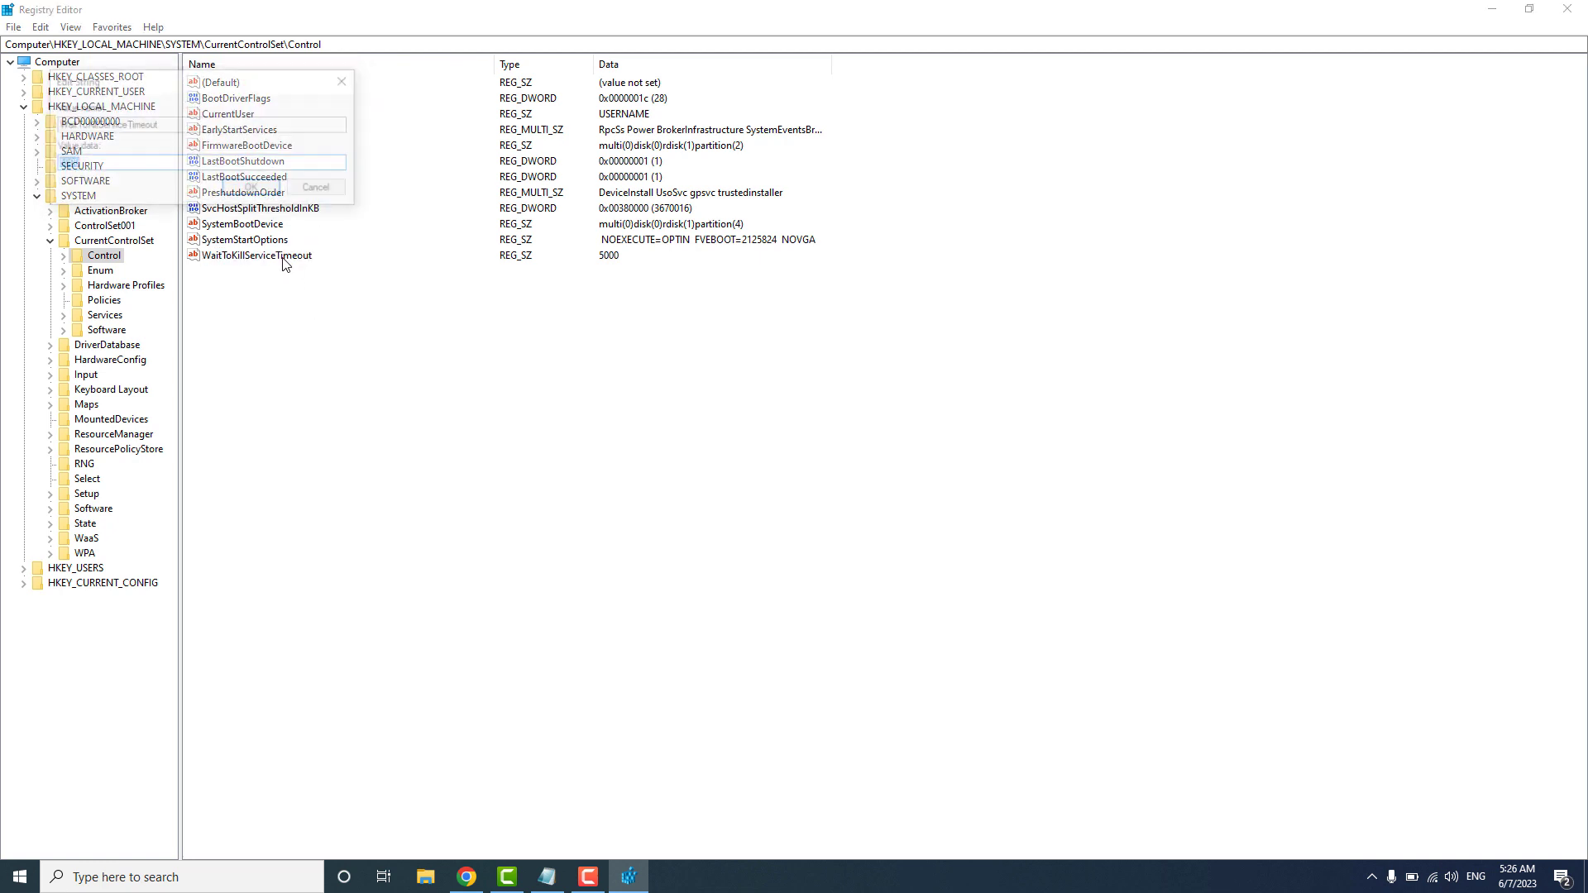
click(100, 165)
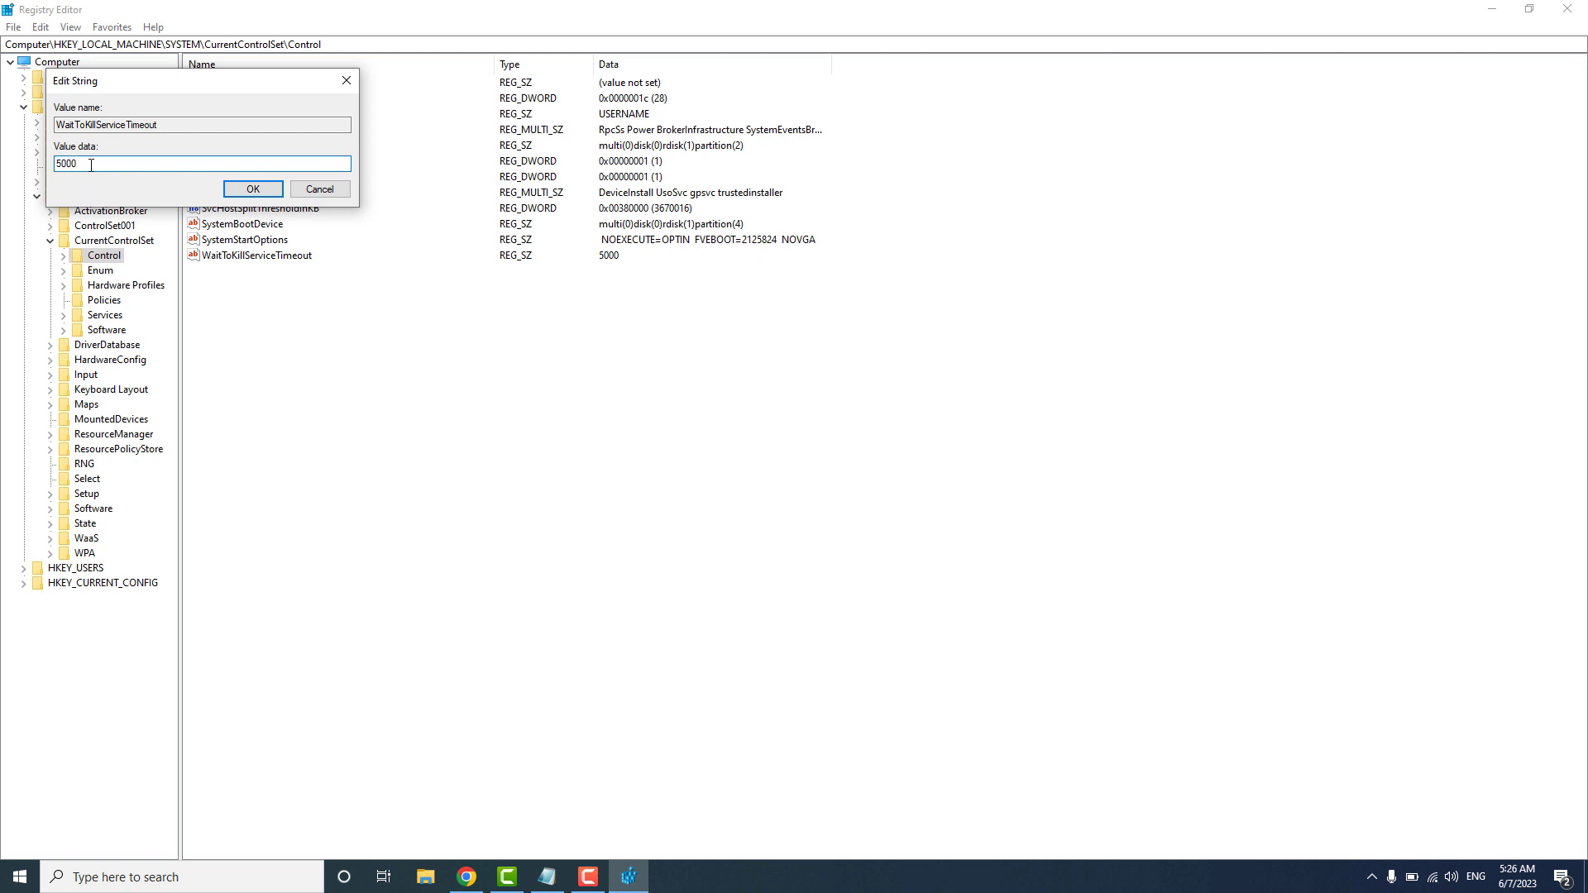
drag(90, 163, 48, 170)
click(93, 164)
text(1000)
click(253, 189)
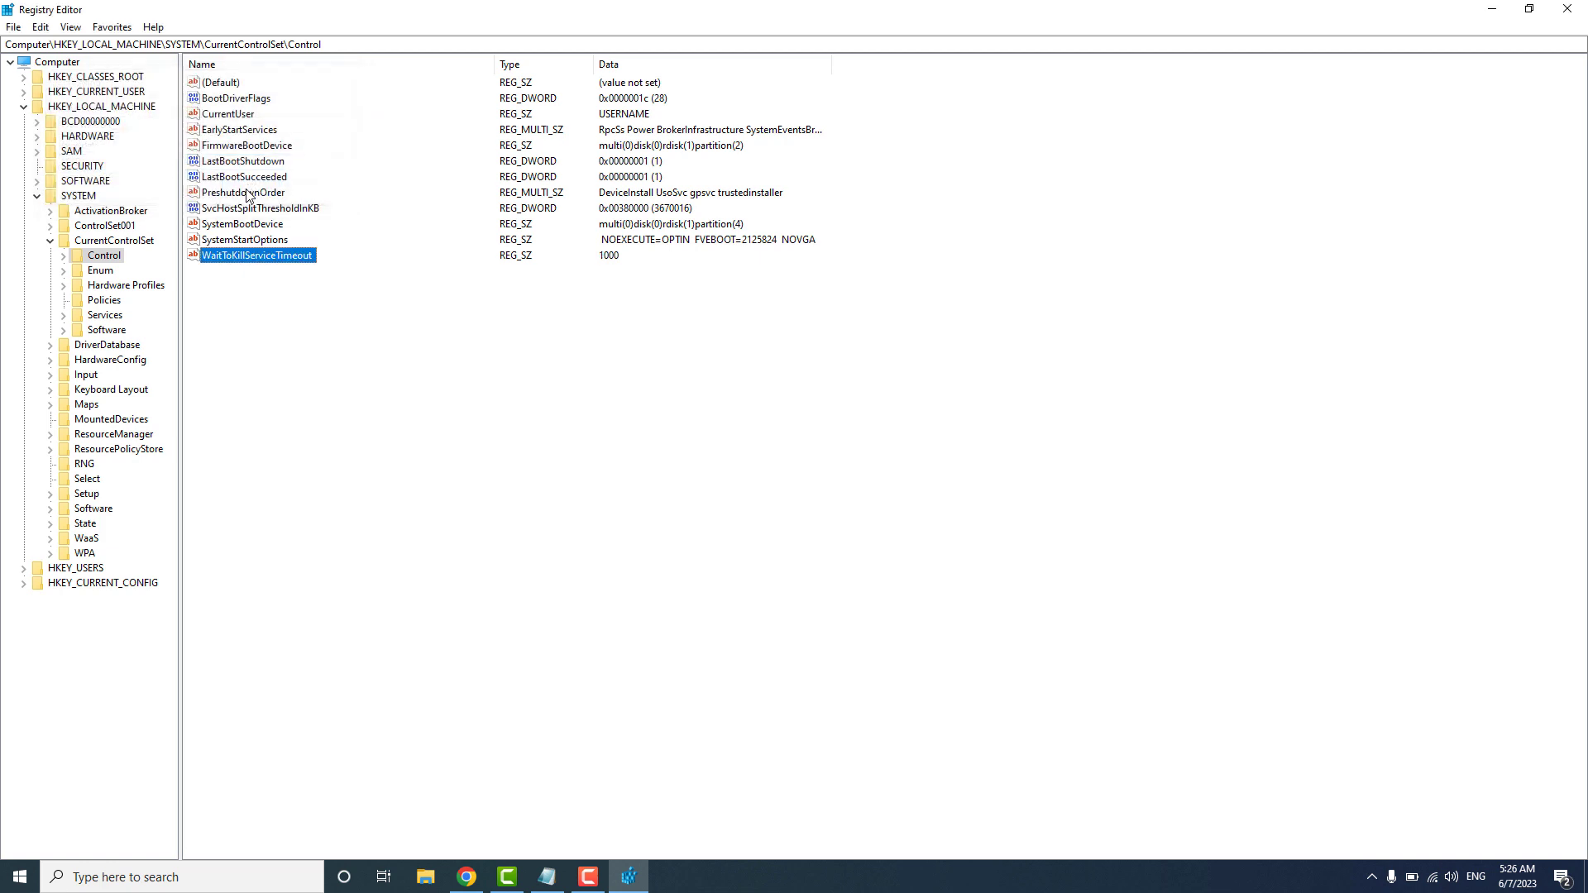
Collapse the HKEY_LOCAL_MACHINE tree and close Registry Editor
click(51, 240)
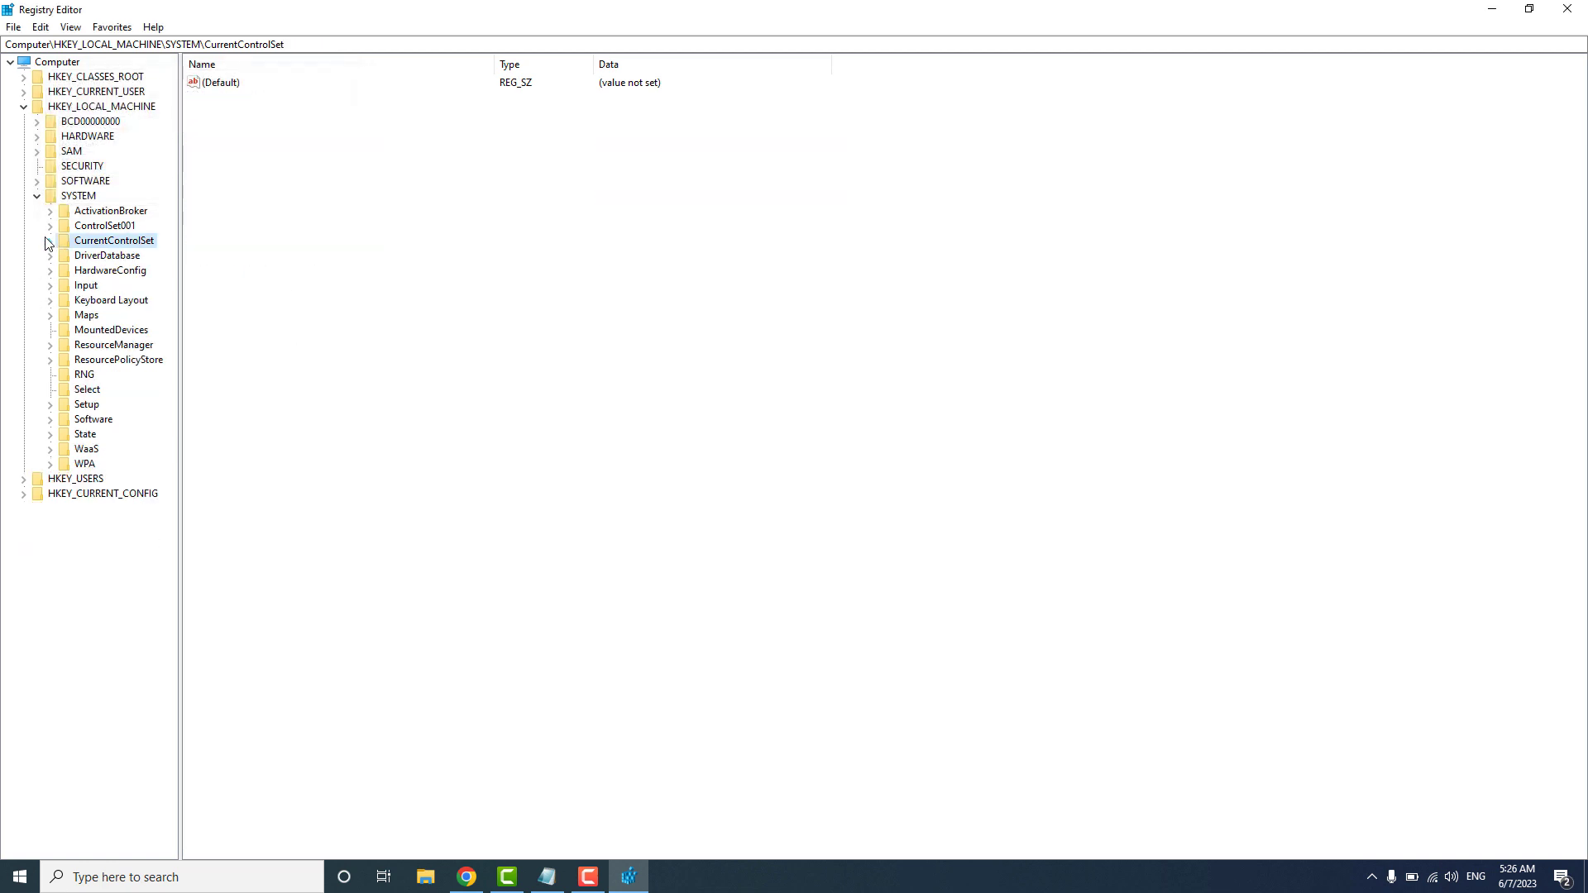
click(37, 196)
click(24, 107)
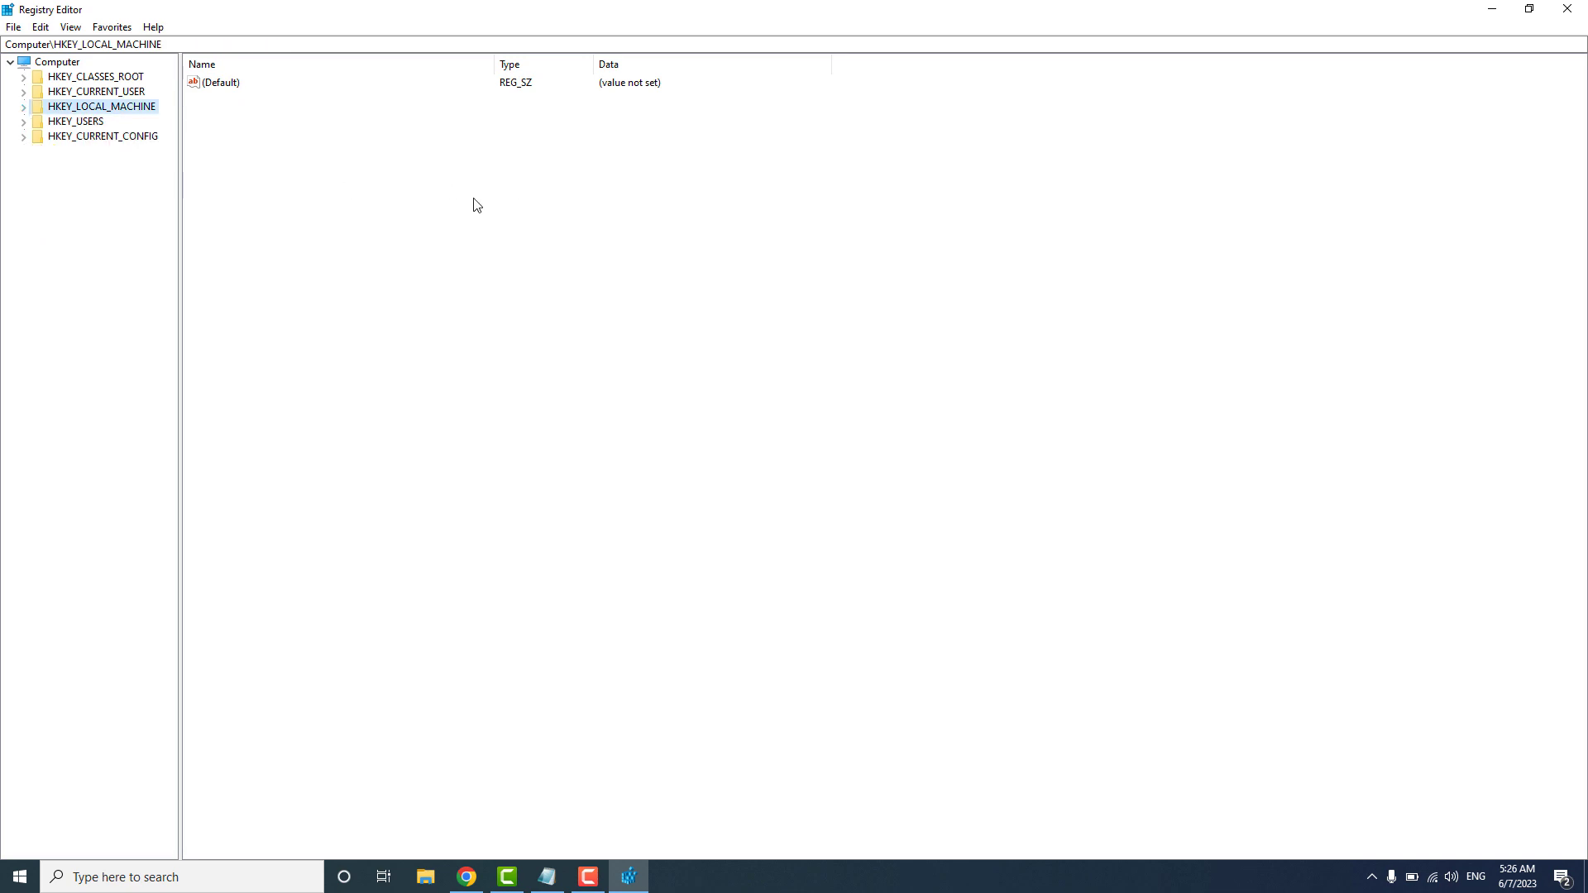
click(1566, 8)
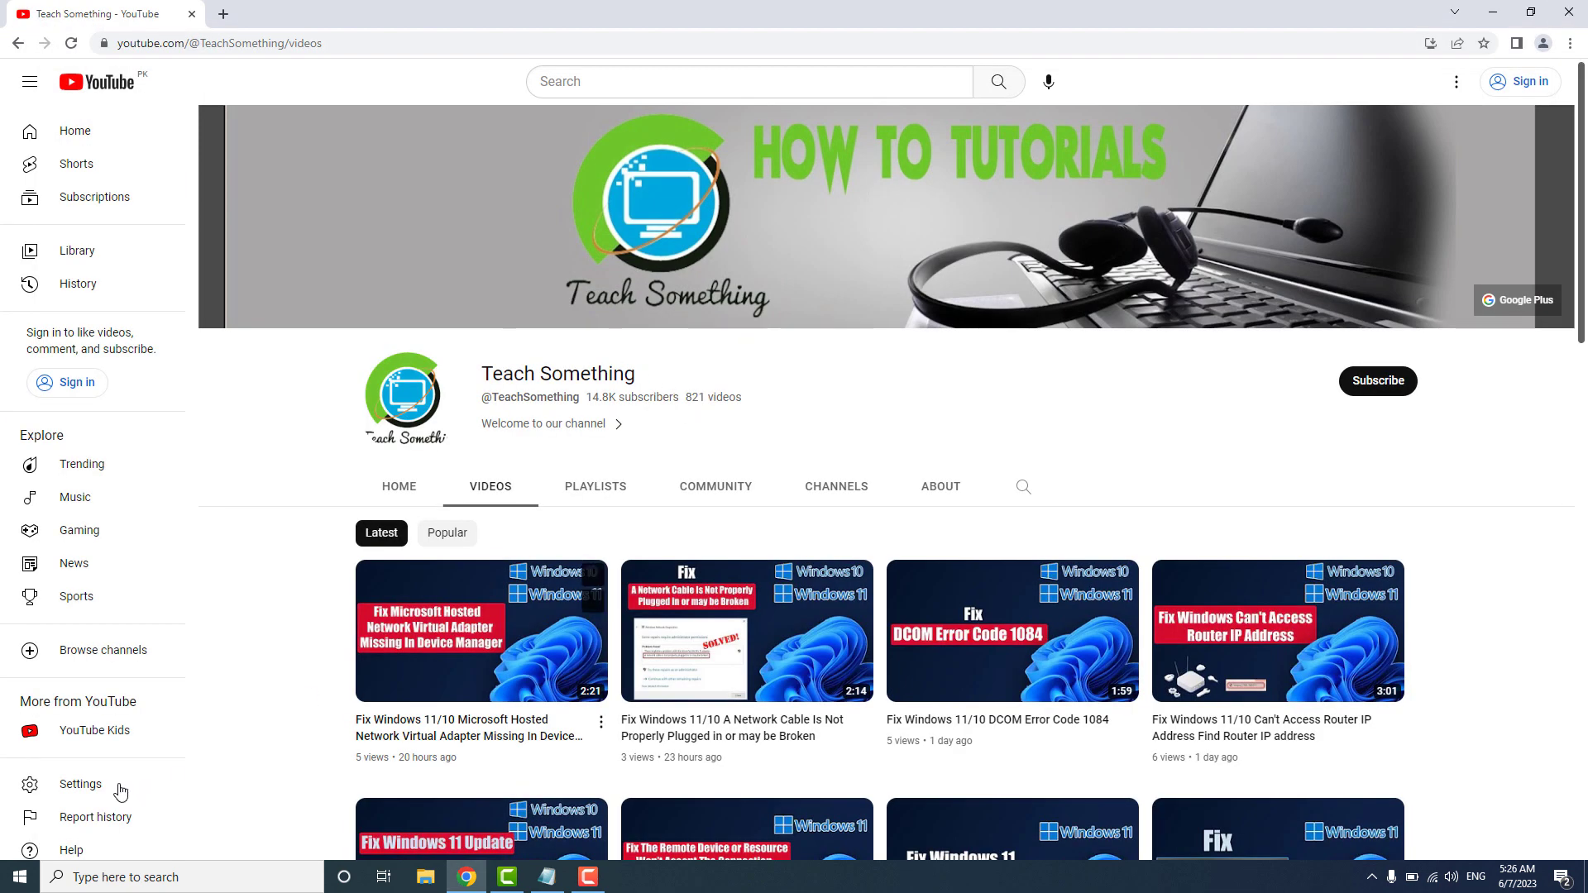
click(20, 877)
click(17, 843)
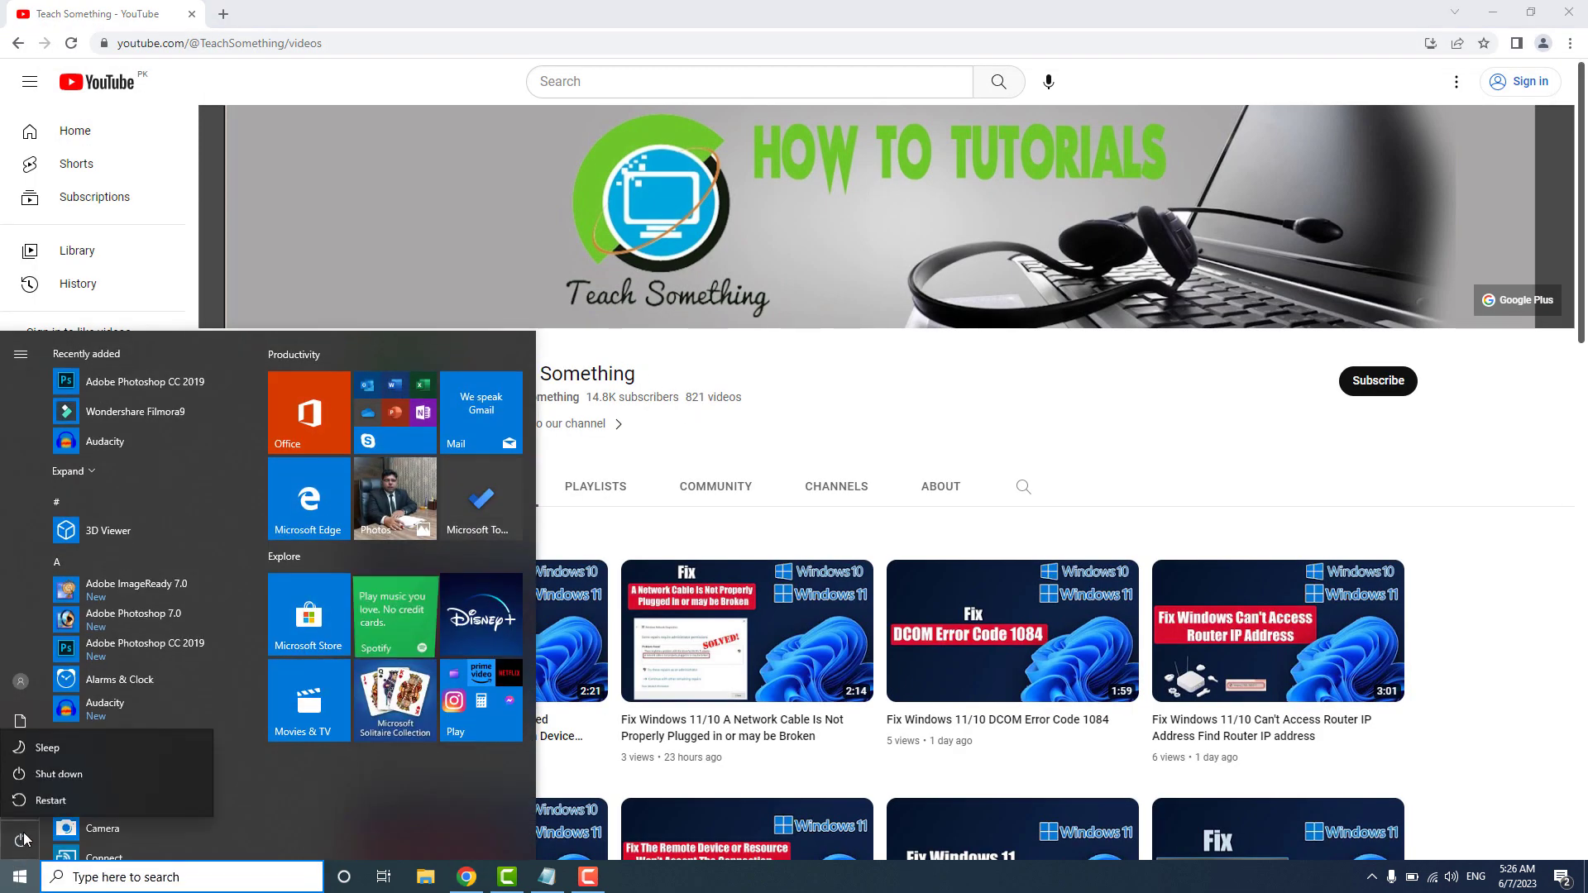
click(889, 373)
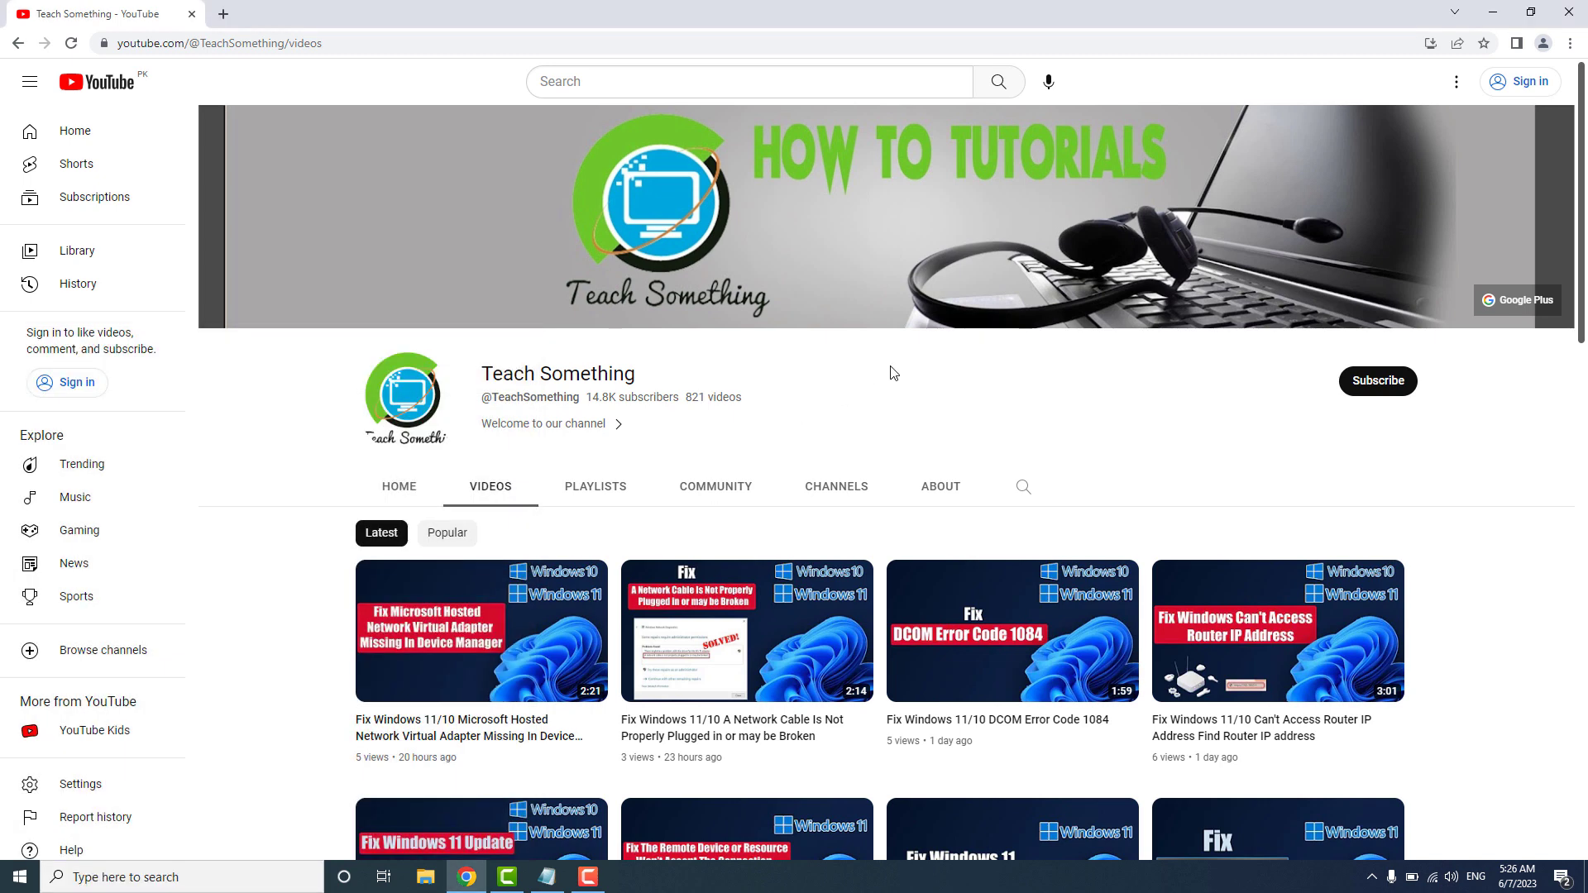